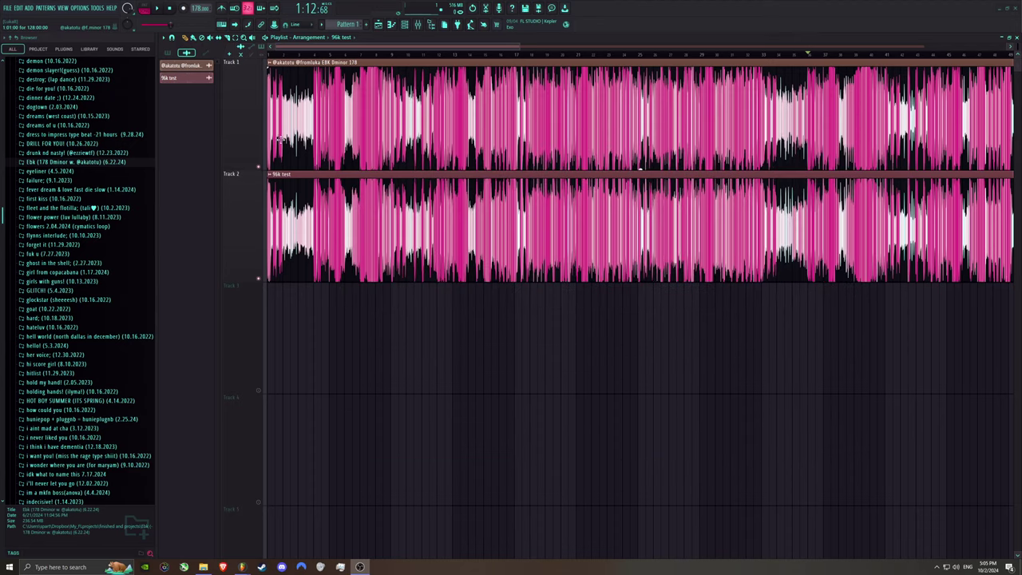
Check the Track 1 render's sample settings, then close them.
{"action": "left_click", "coordinate": [291, 137]}
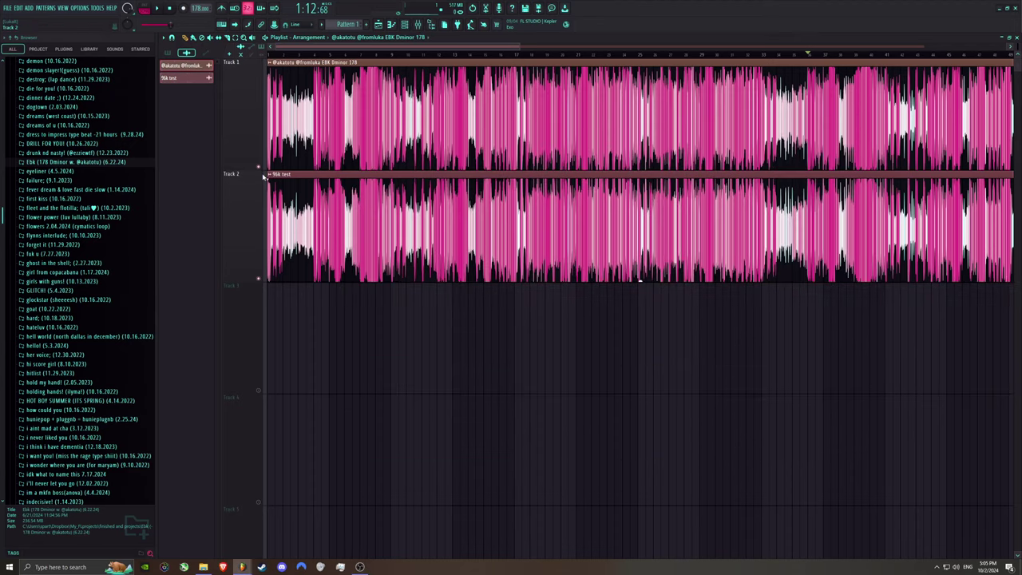
{"action": "scroll", "coordinate": [272, 175], "scroll_direction": "up", "scroll_amount": 3}
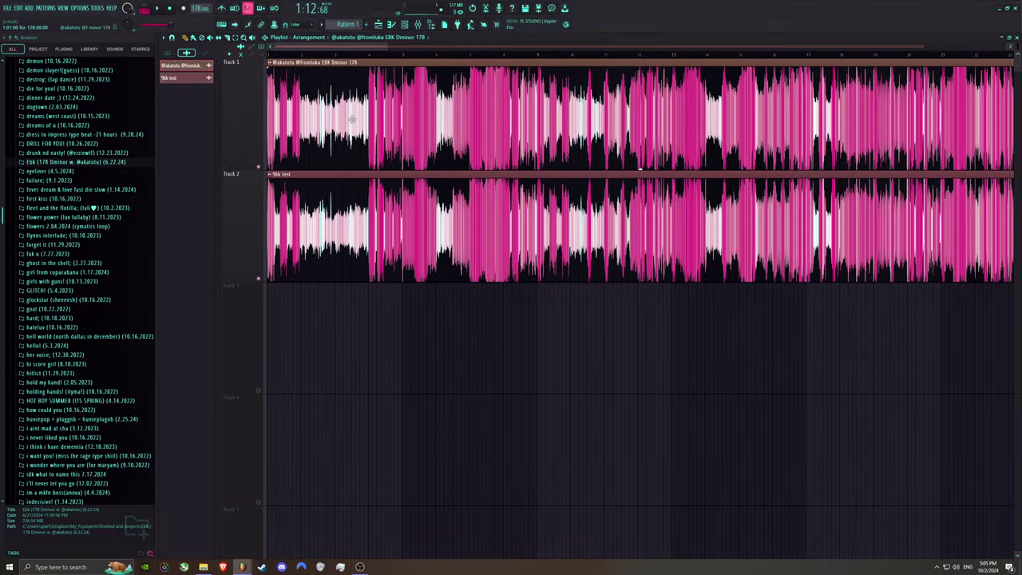
{"action": "double_click", "coordinate": [330, 179]}
{"action": "left_click_drag", "start_coordinate": [503, 114], "coordinate": [514, 114]}
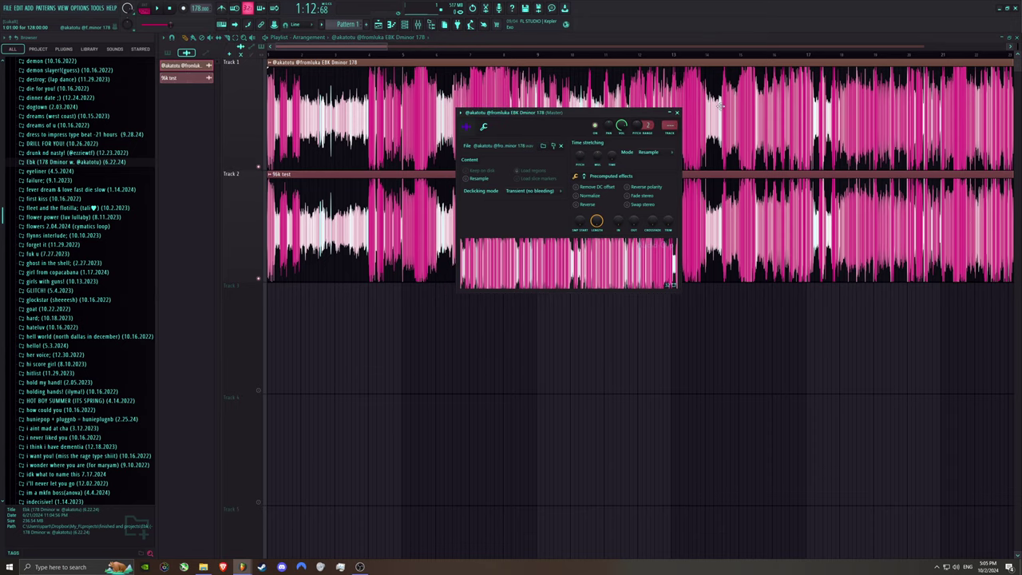
{"action": "left_click", "coordinate": [677, 113]}
{"action": "scroll", "coordinate": [679, 172], "scroll_direction": "up", "scroll_amount": 3}
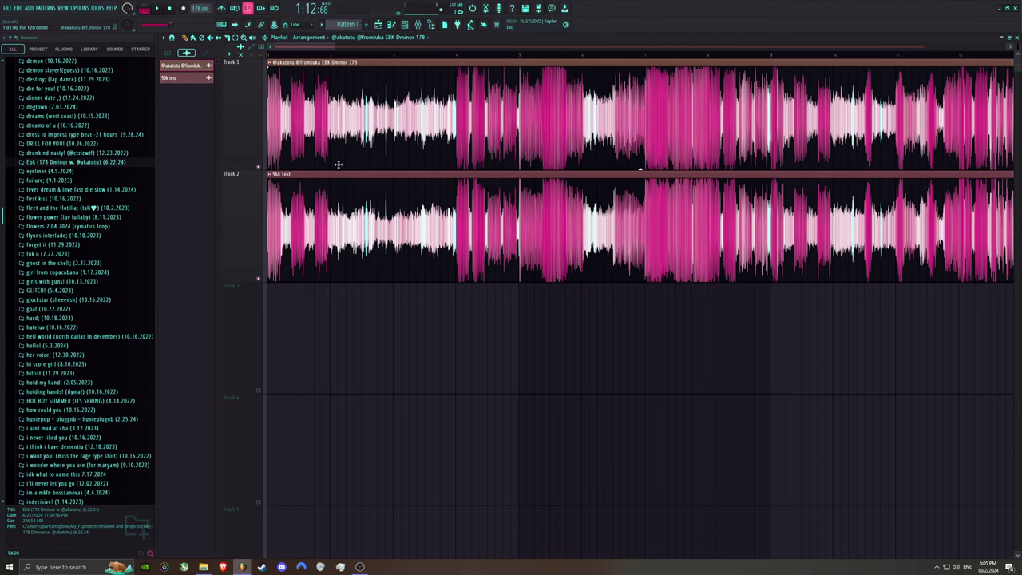
Open the 96k test sample's settings and shift the window right, clear of Track 2's clip.
{"action": "double_click", "coordinate": [344, 200]}
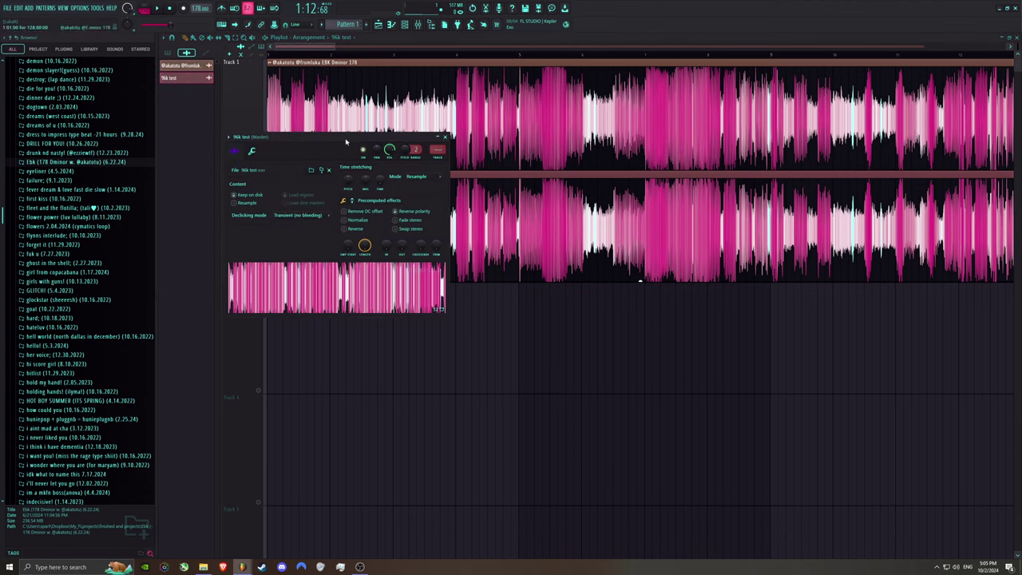
{"action": "left_click_drag", "start_coordinate": [346, 139], "coordinate": [533, 154]}
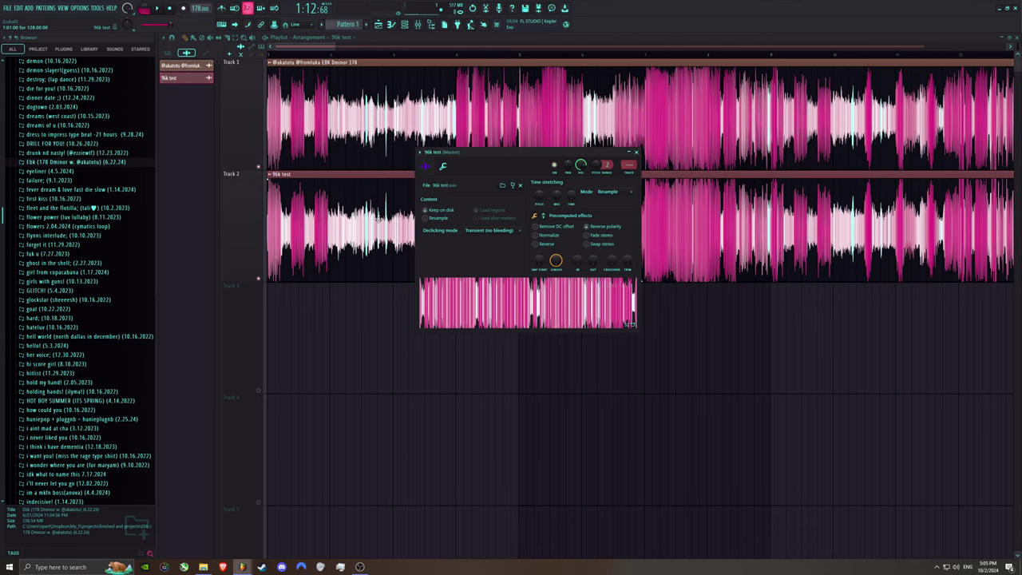
{"action": "left_click_drag", "start_coordinate": [442, 153], "coordinate": [574, 155]}
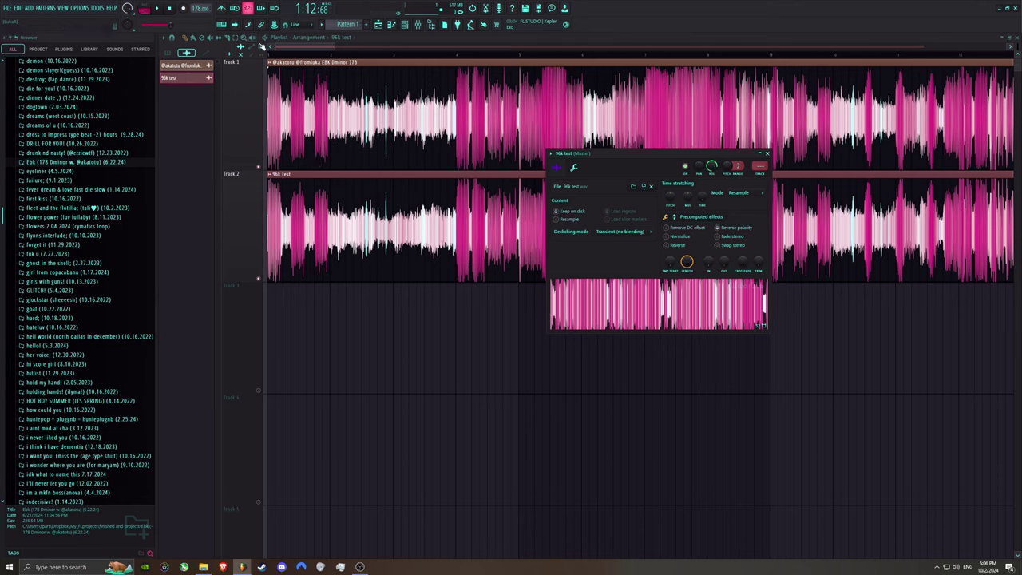
Close the 96k test sample settings, reopen them, then dismiss them again with Escape.
{"action": "left_click", "coordinate": [326, 124]}
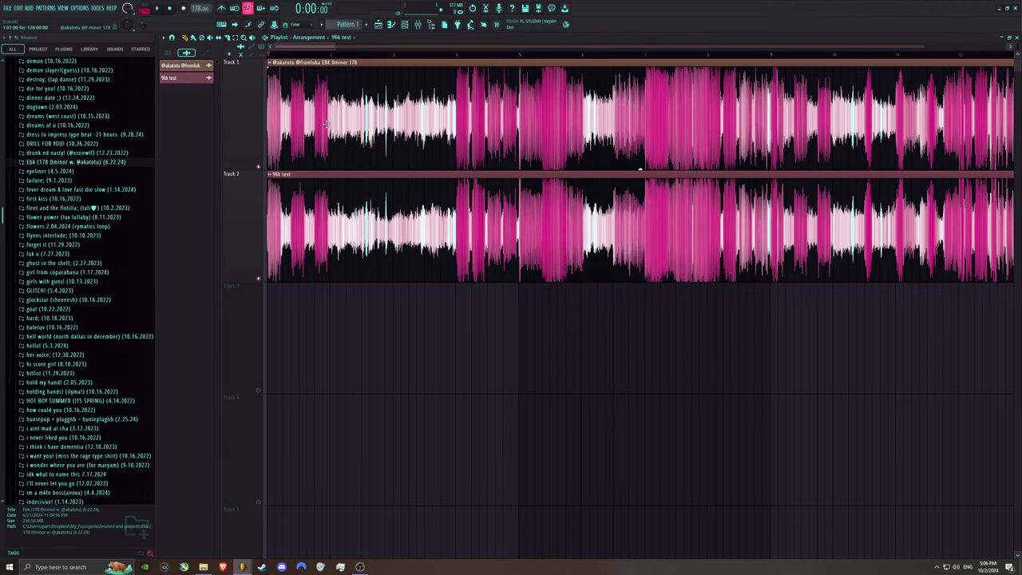
{"action": "double_click", "coordinate": [394, 210]}
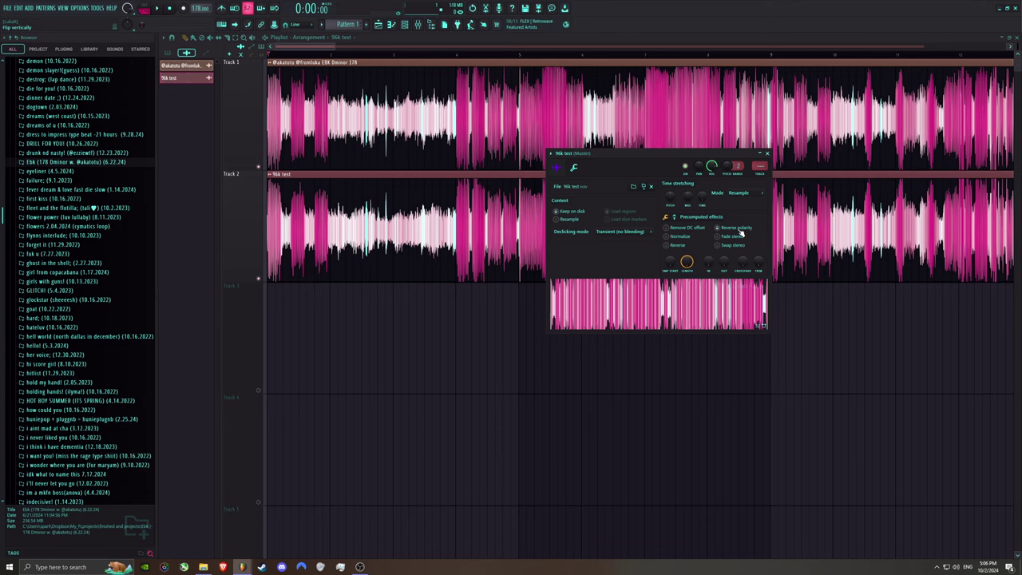
{"action": "key", "text": "Escape"}
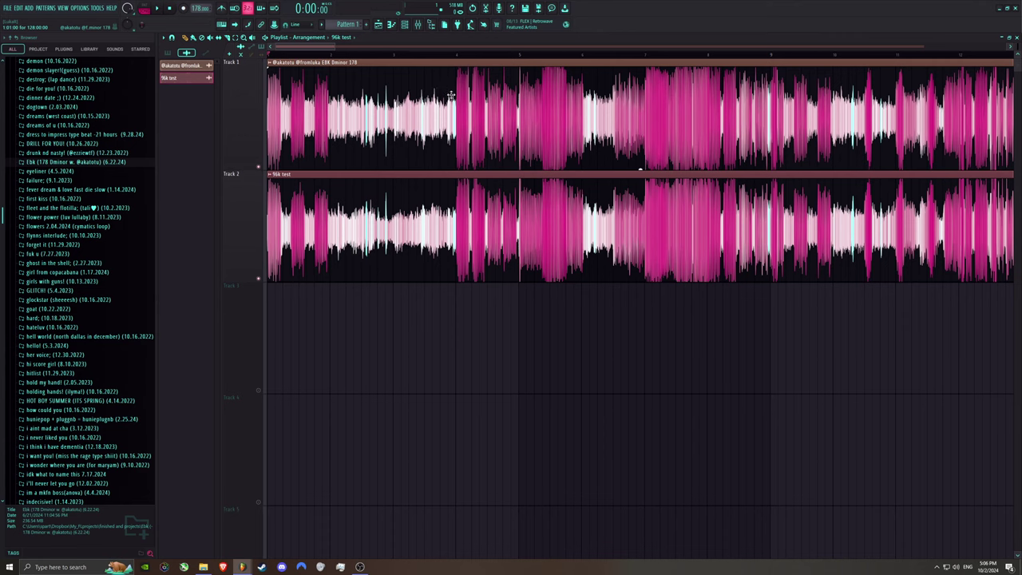
Show and hide the mixer, then briefly check and close the 96k test sample settings.
{"action": "left_click", "coordinate": [417, 24]}
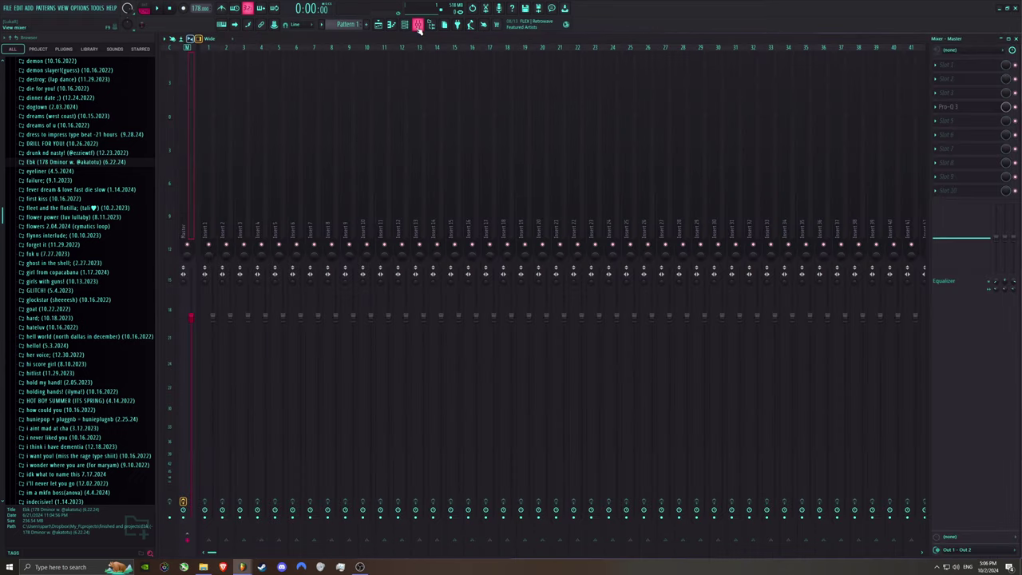
{"action": "left_click", "coordinate": [417, 24]}
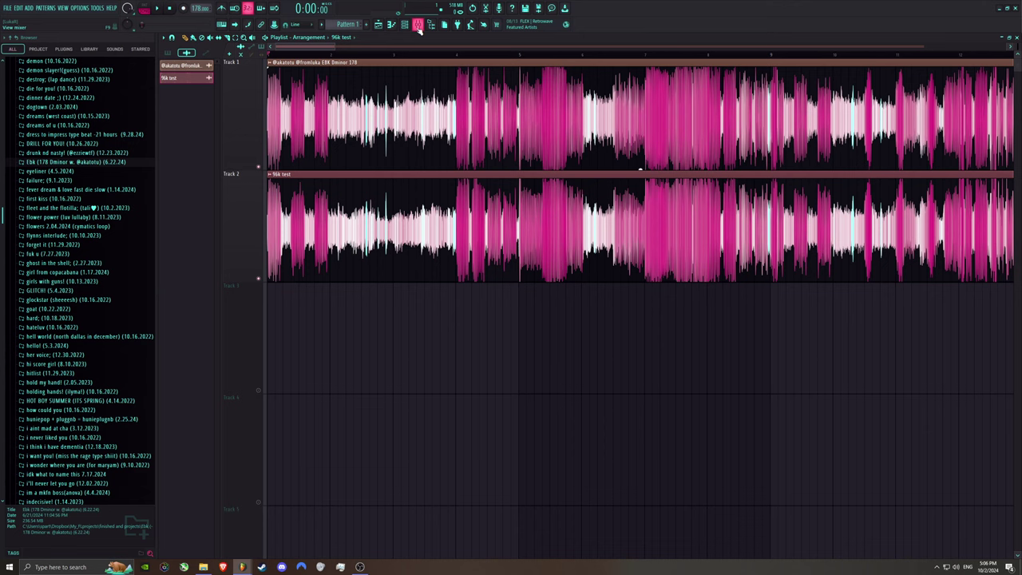
{"action": "double_click", "coordinate": [421, 223]}
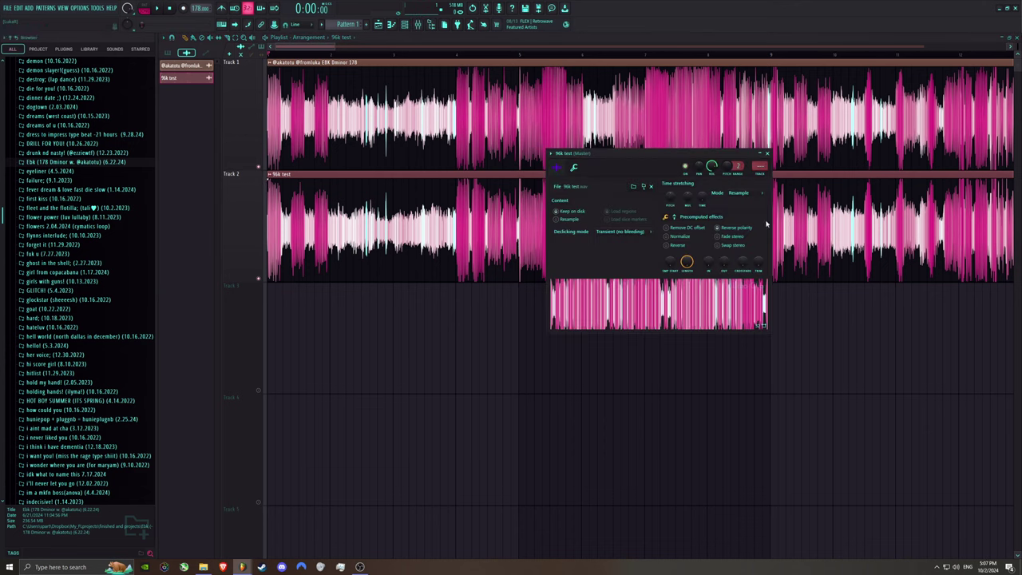
{"action": "key", "text": "Escape"}
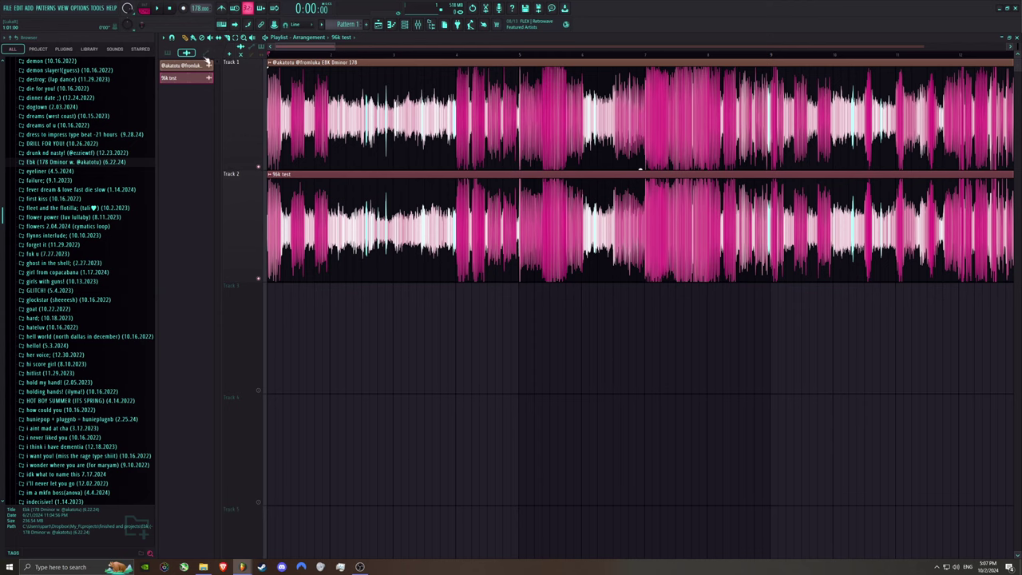
Start playback of the two renders and bring up Pro-Q 3 from the Master insert.
{"action": "left_click", "coordinate": [162, 9]}
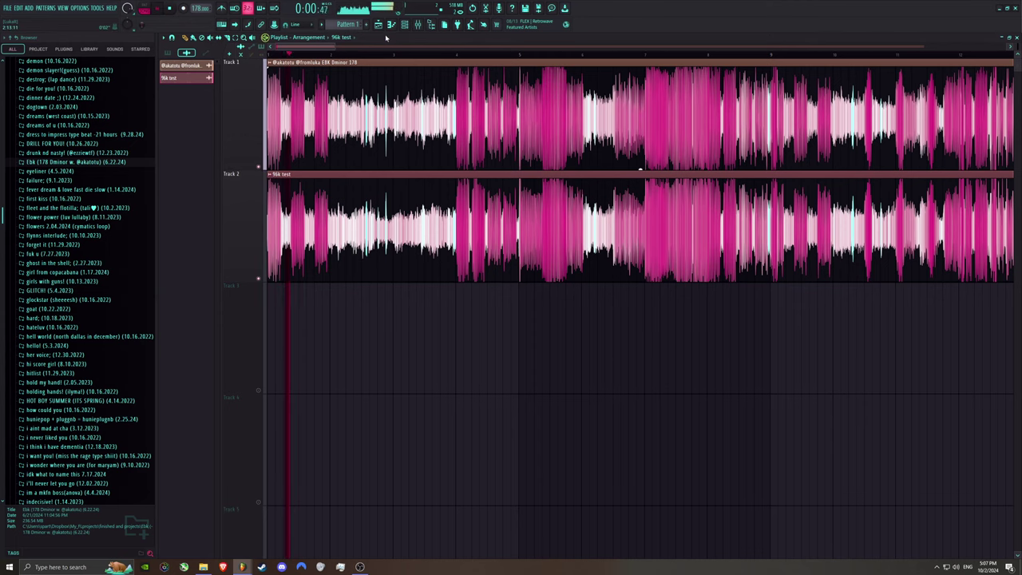
{"action": "left_click", "coordinate": [418, 26]}
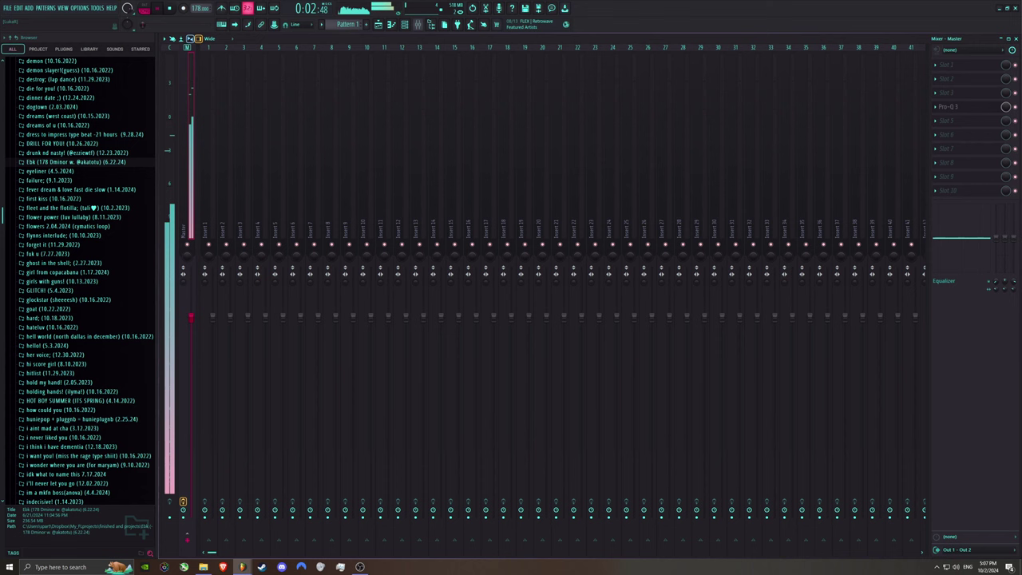
{"action": "left_click", "coordinate": [981, 95]}
{"action": "left_click", "coordinate": [982, 102]}
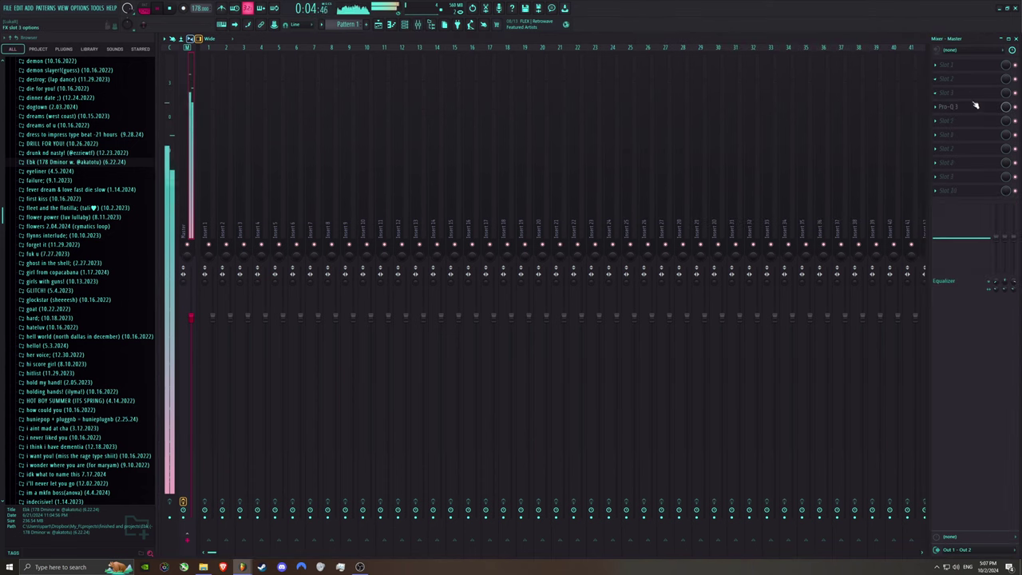
{"action": "left_click", "coordinate": [1016, 38]}
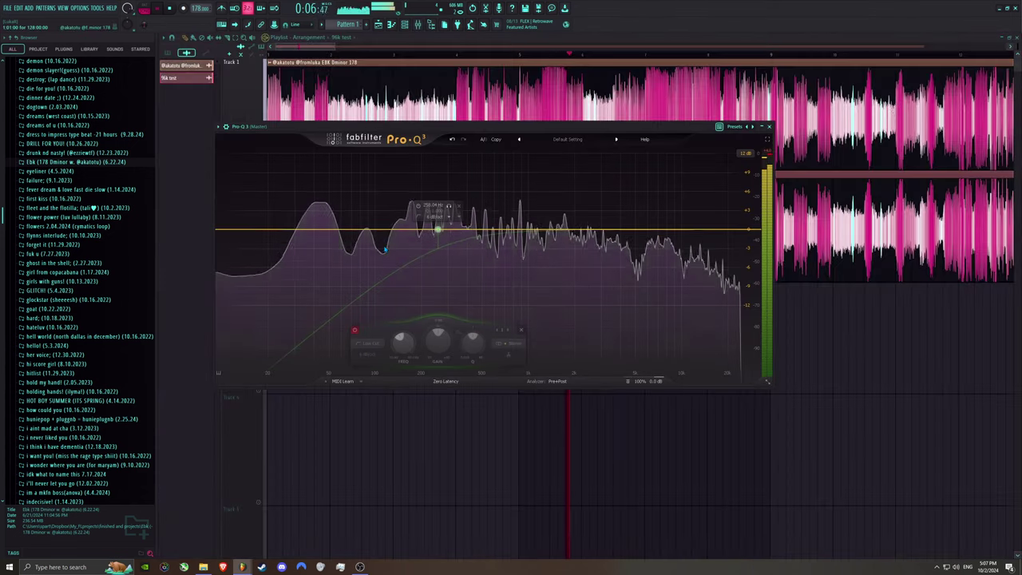
Make Pro-Q 3's band a 30 dB/oct low cut at about 2628 Hz, then stop playback.
{"action": "left_click_drag", "start_coordinate": [438, 230], "coordinate": [409, 230]}
{"action": "left_click", "coordinate": [410, 216]}
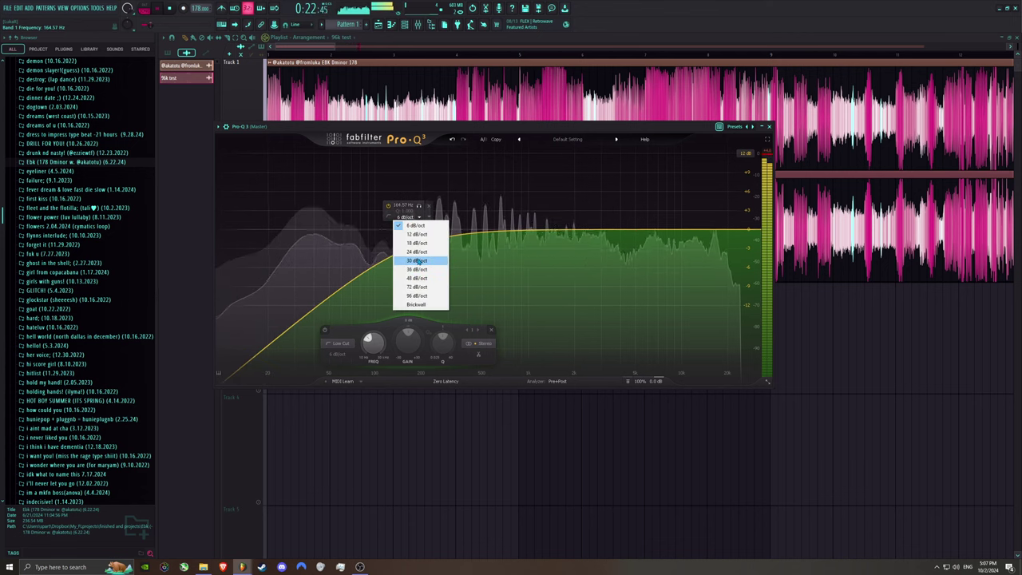
{"action": "left_click", "coordinate": [417, 260]}
{"action": "left_click_drag", "start_coordinate": [408, 230], "coordinate": [592, 235]}
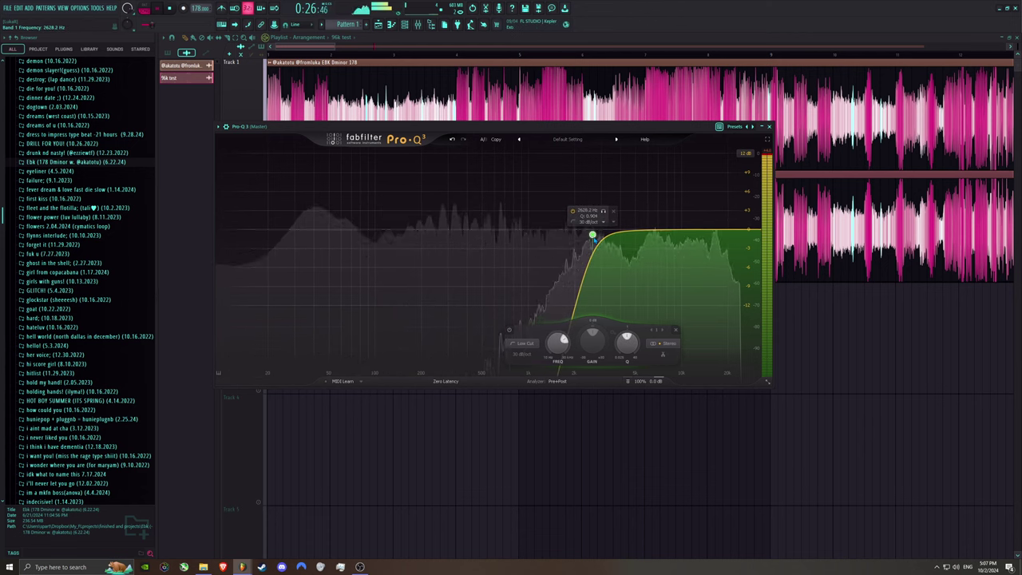
{"action": "key", "text": "space"}
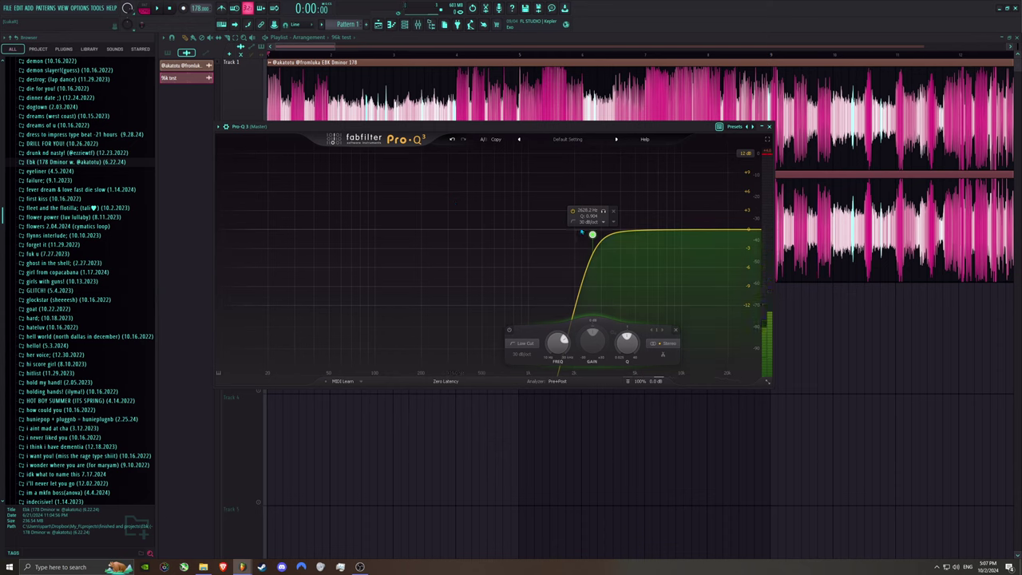
Sweep the low cut down to 10 Hz, raise it to about 4121 Hz, and open the 96k test settings.
{"action": "left_click_drag", "start_coordinate": [592, 234], "coordinate": [374, 242]}
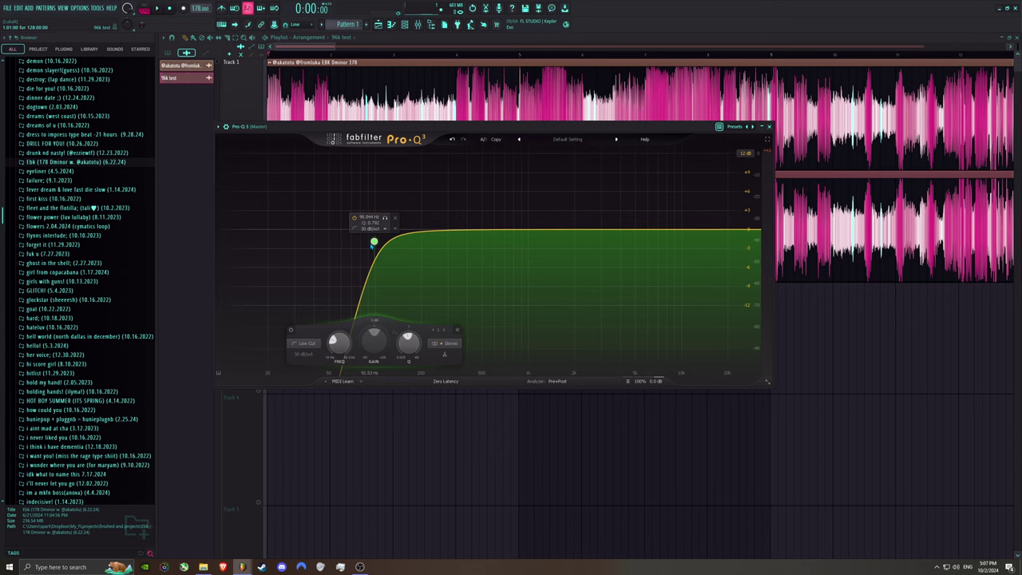
{"action": "left_click_drag", "start_coordinate": [373, 244], "coordinate": [613, 230]}
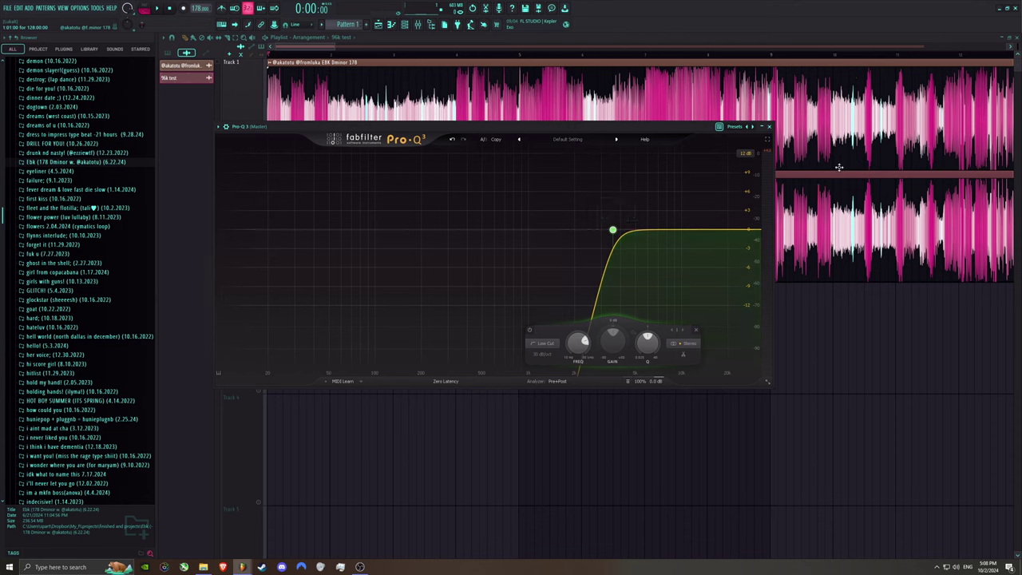
{"action": "mouse_move", "coordinate": [612, 231]}
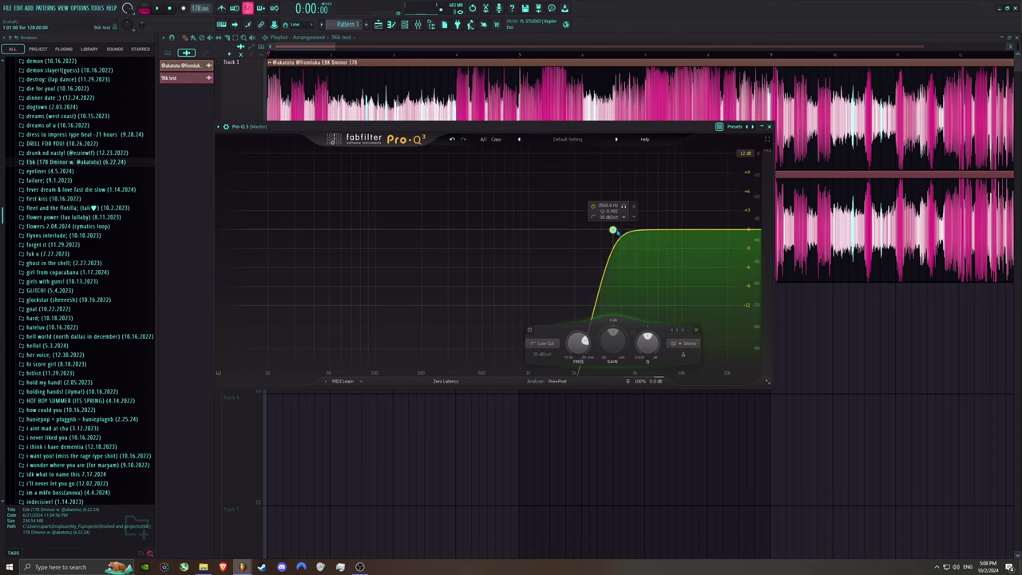
{"action": "left_click_drag", "start_coordinate": [614, 233], "coordinate": [626, 234]}
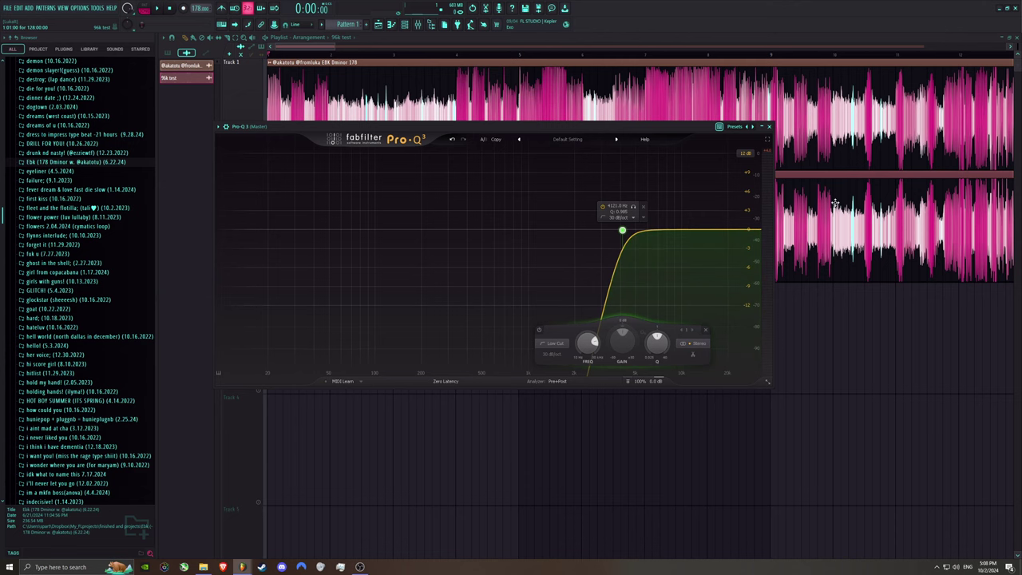
{"action": "double_click", "coordinate": [888, 225]}
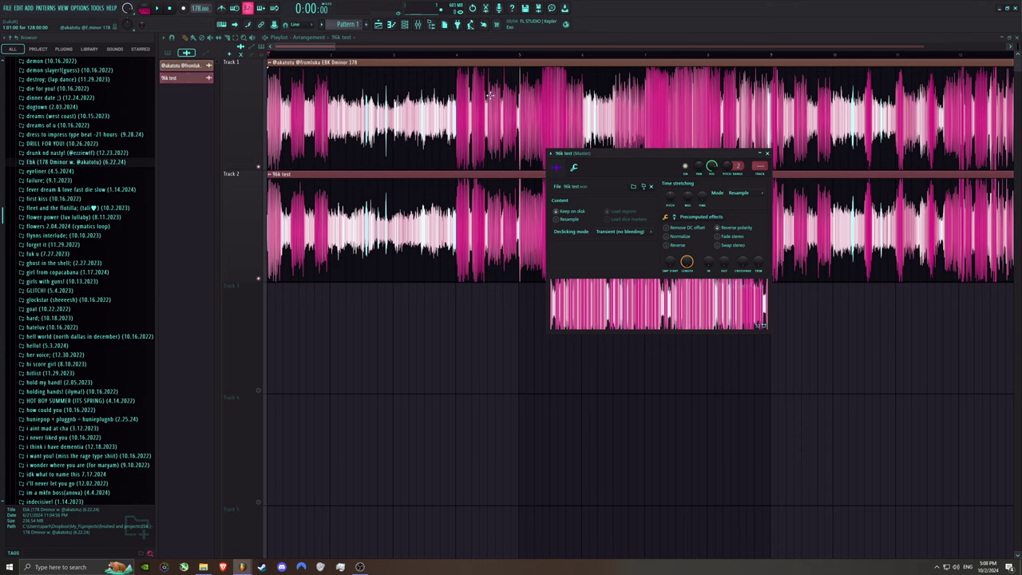
Change the master Pro-Q 3 low cut to 6 dB/oct near 478 Hz, then move the sample settings window lower.
{"action": "left_click", "coordinate": [418, 25]}
{"action": "left_click", "coordinate": [949, 106]}
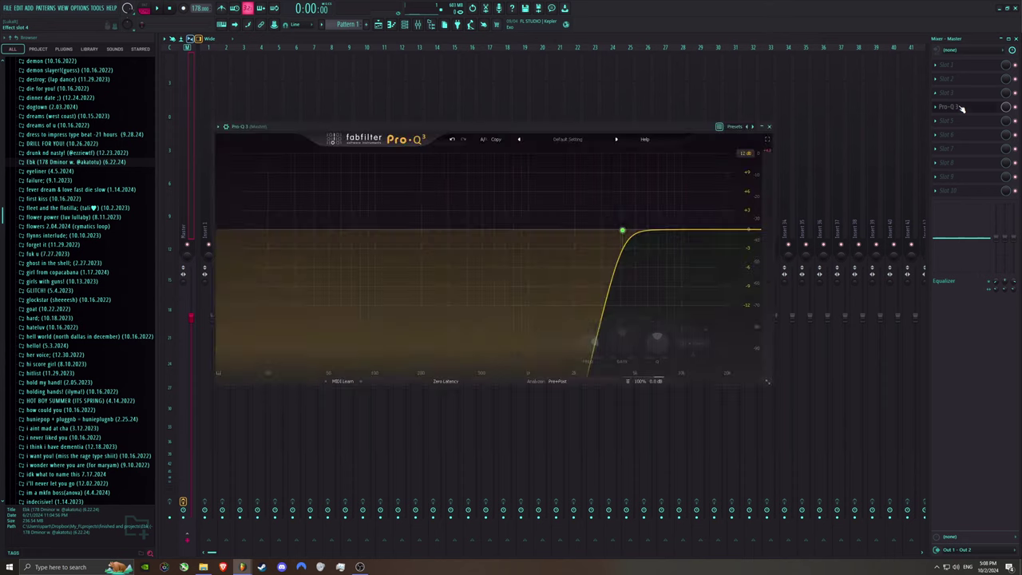
{"action": "left_click", "coordinate": [621, 218]}
{"action": "left_click", "coordinate": [623, 227]}
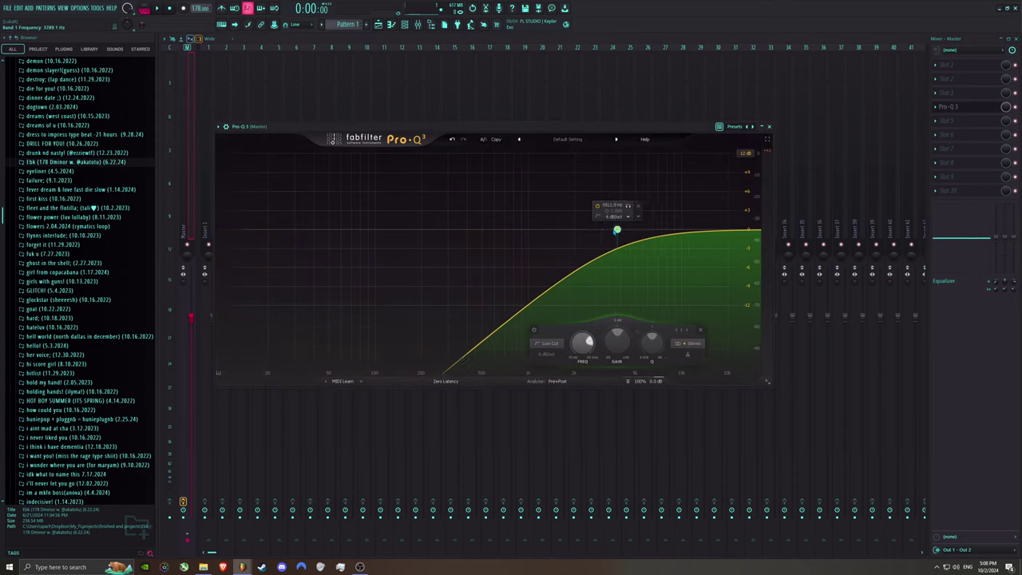
{"action": "left_click_drag", "start_coordinate": [616, 229], "coordinate": [479, 229]}
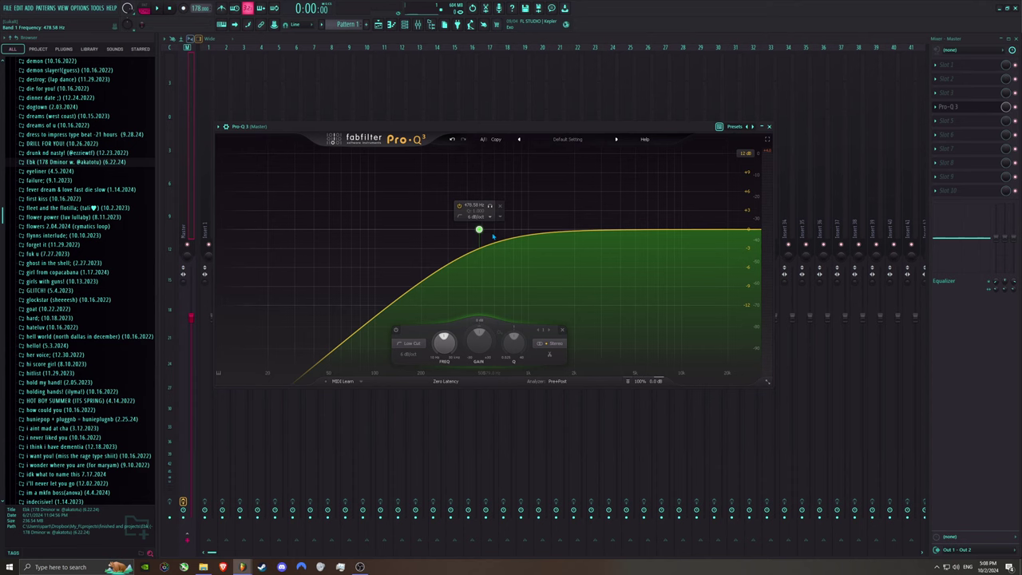
{"action": "left_click", "coordinate": [769, 127]}
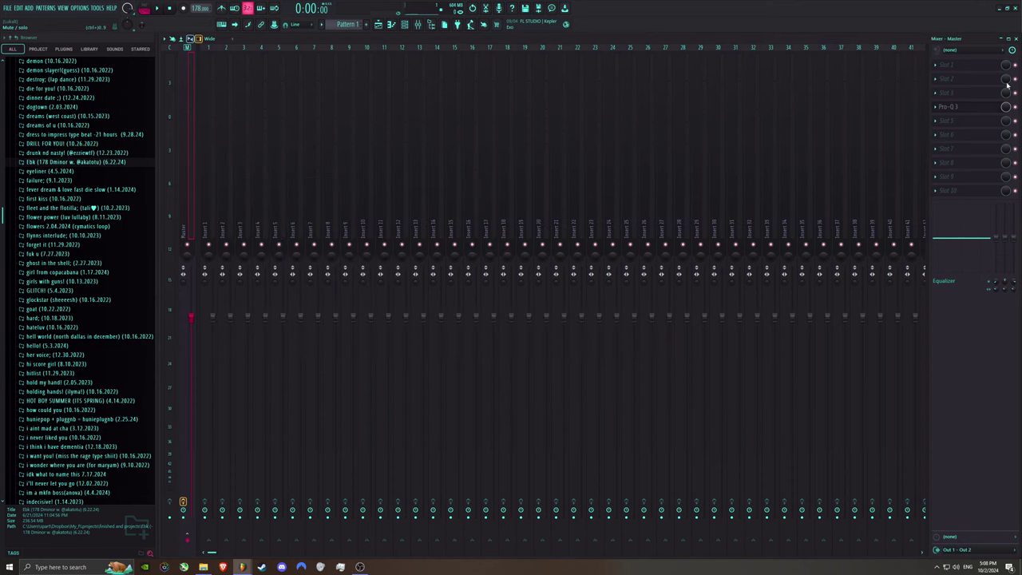
{"action": "left_click", "coordinate": [1015, 39]}
{"action": "left_click_drag", "start_coordinate": [717, 154], "coordinate": [635, 294]}
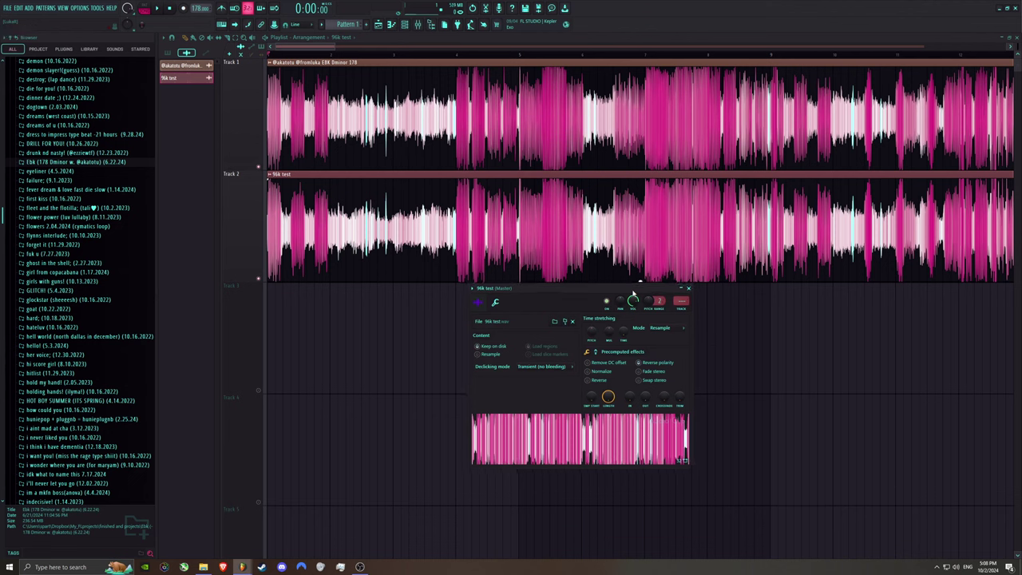